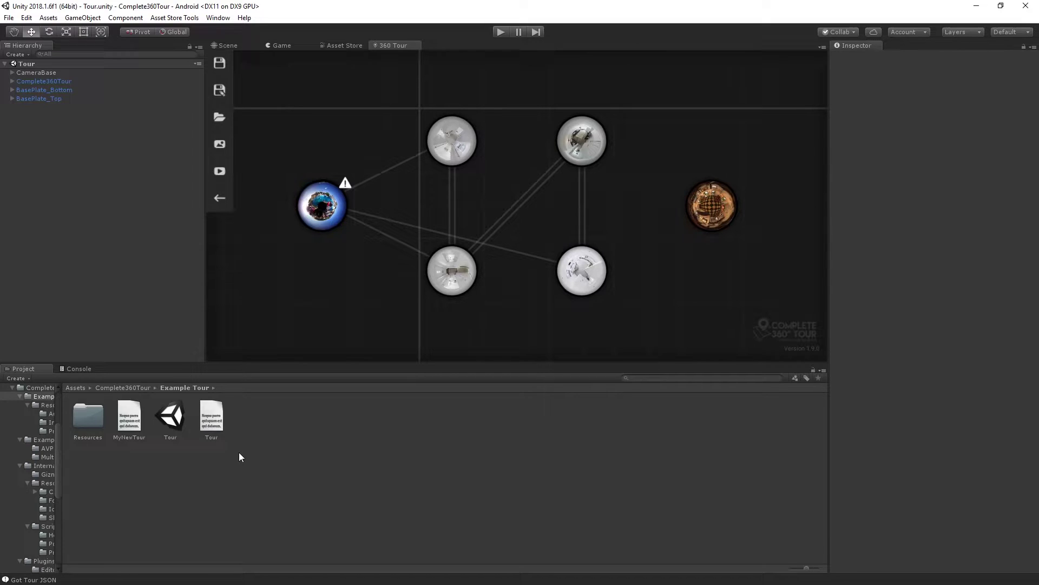
- Show the Tour JSON file's contents in the Inspector, listing its Corridor and front-door nodes
{"action": "left_click", "coordinate": [211, 419]}
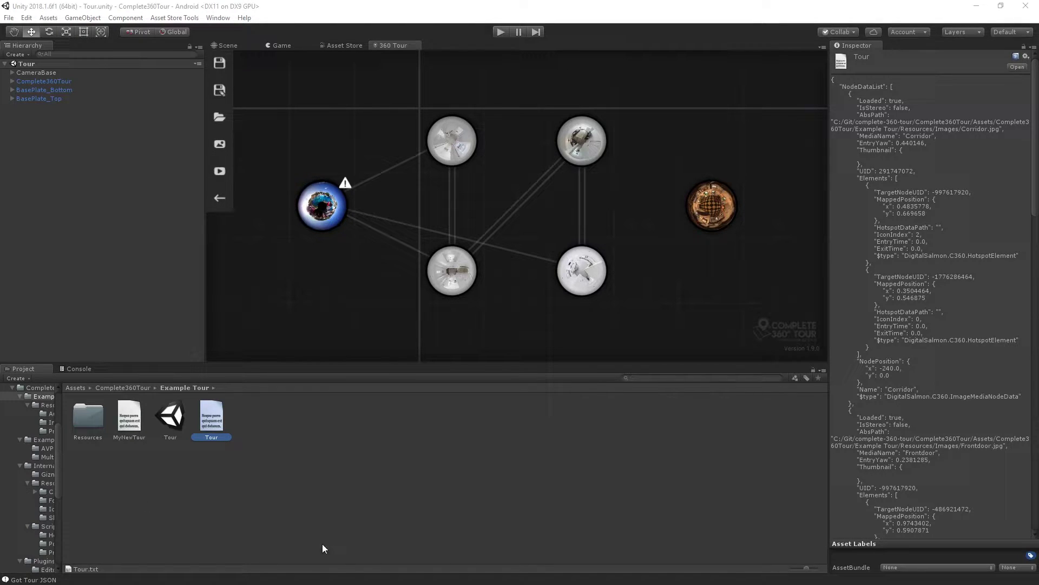
- Open Tour.txt in Visual Studio and read its node list from top to end
{"action": "left_click", "coordinate": [274, 502]}
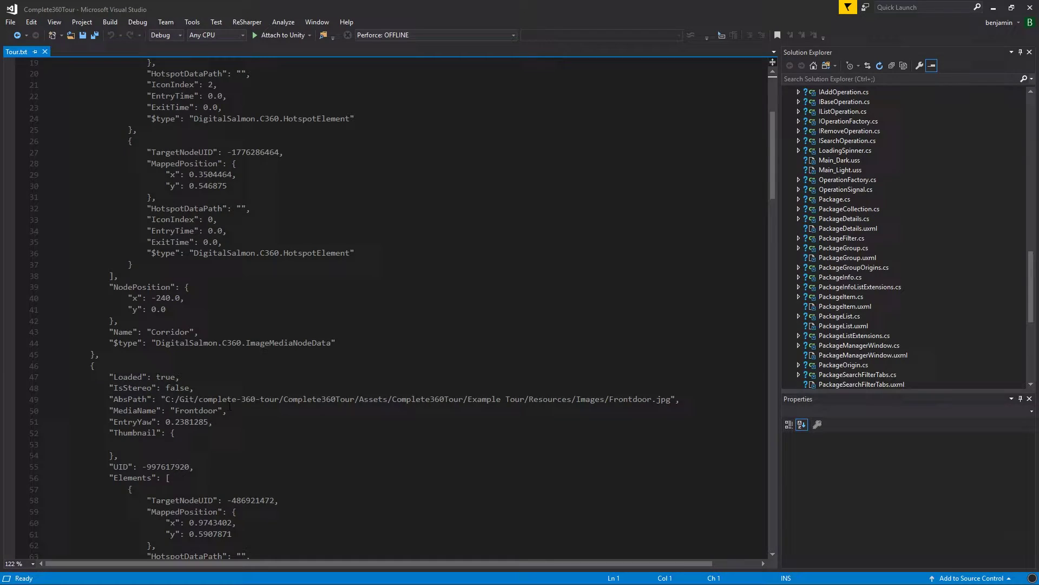
{"action": "scroll", "coordinate": [348, 408], "scroll_direction": "up", "scroll_amount": 6}
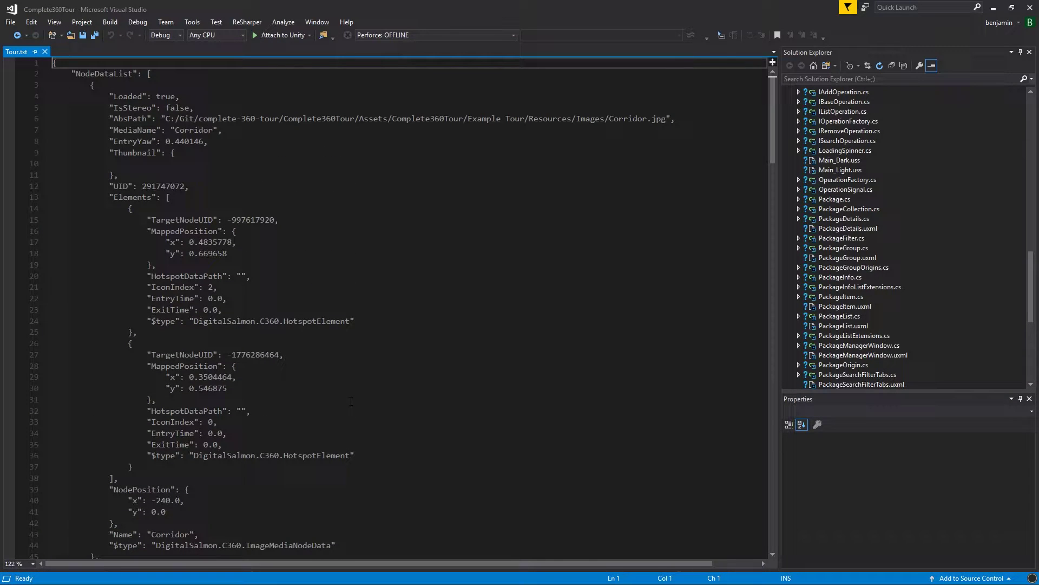
{"action": "scroll", "coordinate": [286, 308], "scroll_direction": "down", "scroll_amount": 20}
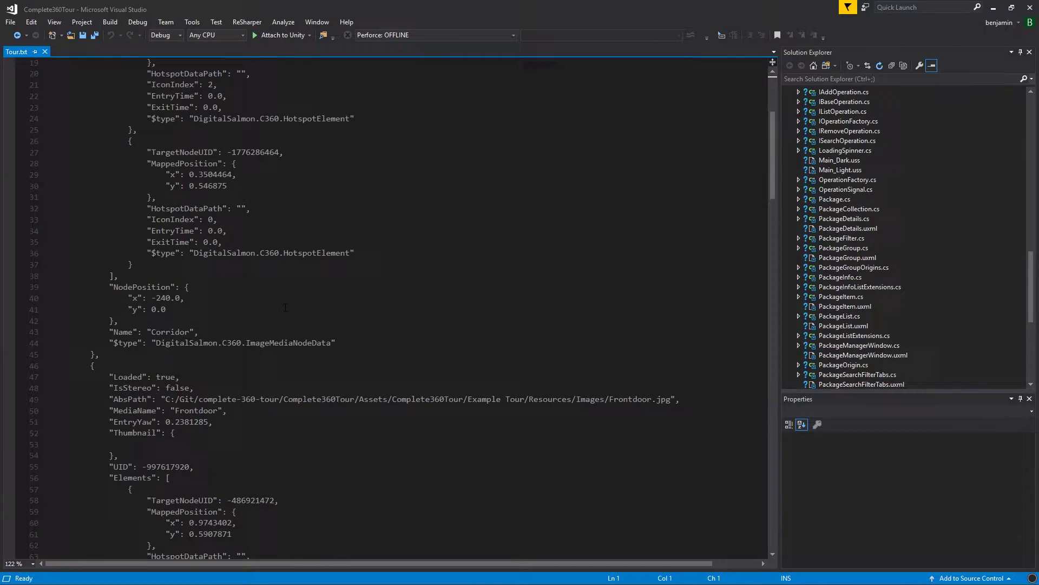
{"action": "scroll", "coordinate": [286, 318], "scroll_direction": "down", "scroll_amount": 20}
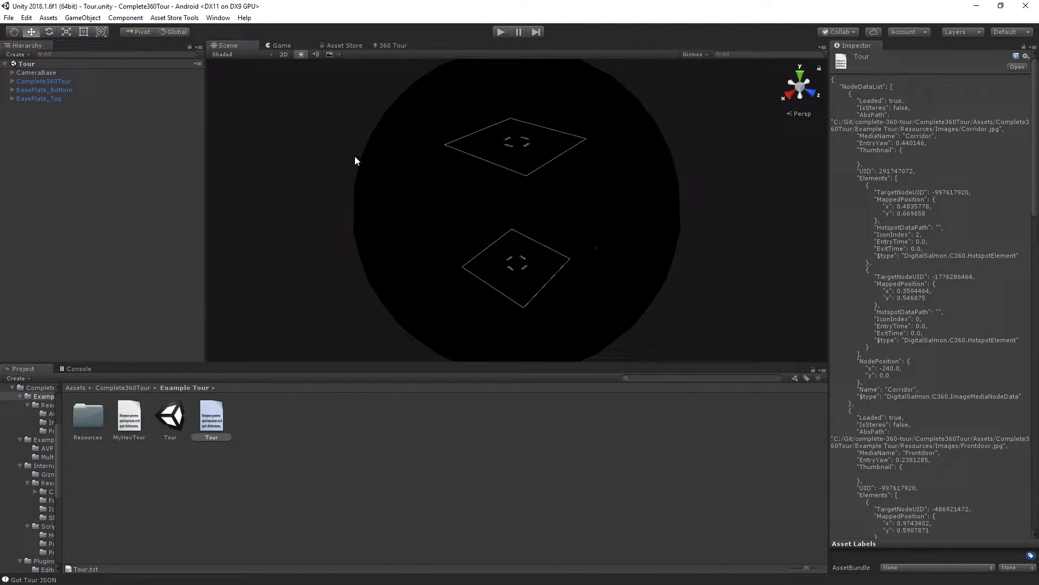
- Select Complete360Tour to show entry Id Corridor, Tour as loader data and the fade transition
{"action": "left_click", "coordinate": [43, 73]}
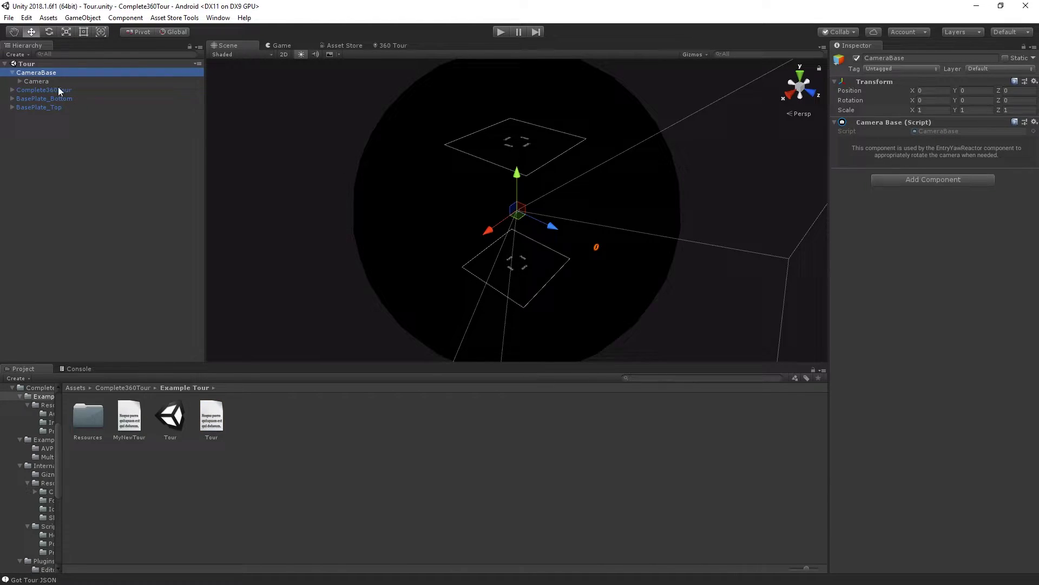
{"action": "left_click", "coordinate": [82, 129]}
{"action": "left_click", "coordinate": [45, 90]}
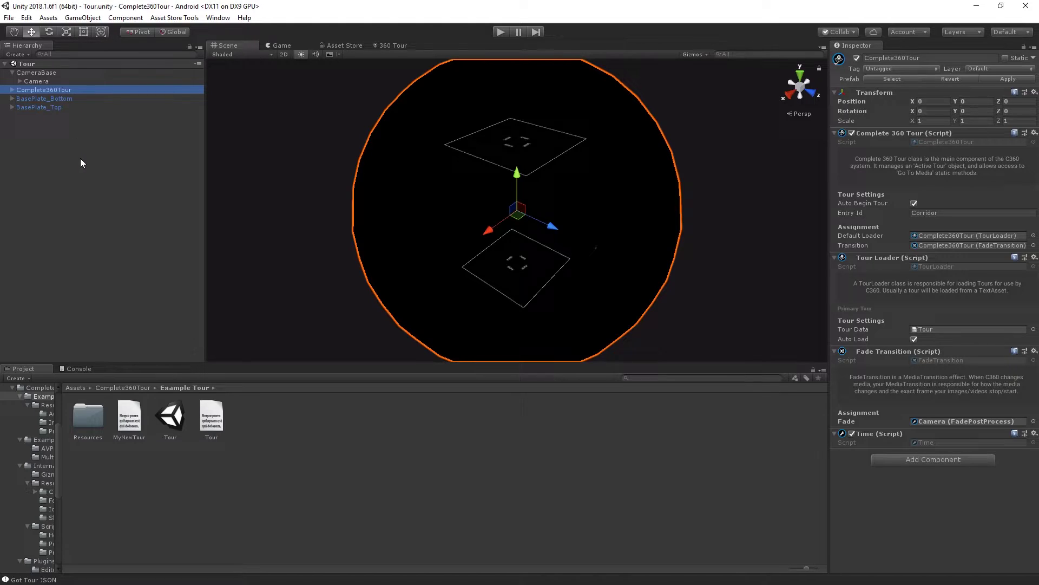
{"action": "left_click", "coordinate": [55, 171]}
{"action": "left_click", "coordinate": [52, 91]}
- Open Complete360Tour.cs from the component and scroll through its tour settings and media-switching methods
{"action": "left_click", "coordinate": [1034, 133]}
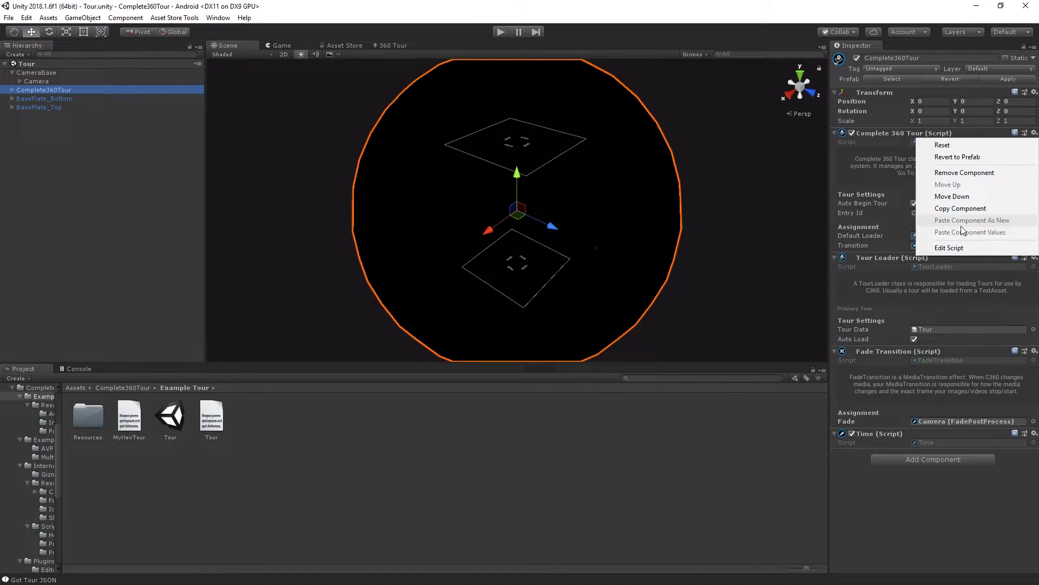
{"action": "left_click", "coordinate": [961, 247]}
{"action": "scroll", "coordinate": [431, 271], "scroll_direction": "down", "scroll_amount": 10}
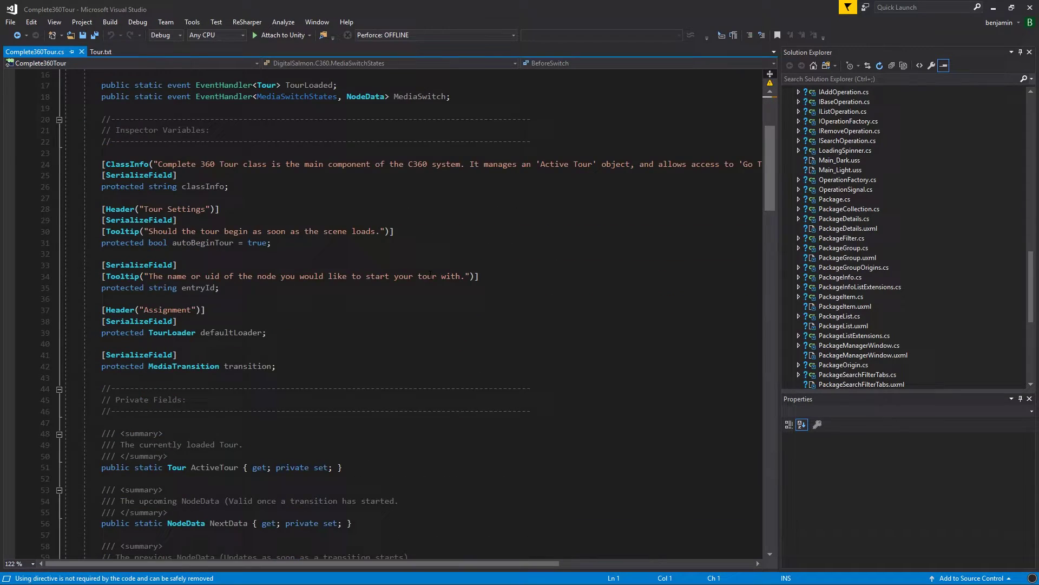
{"action": "scroll", "coordinate": [431, 272], "scroll_direction": "down", "scroll_amount": 20}
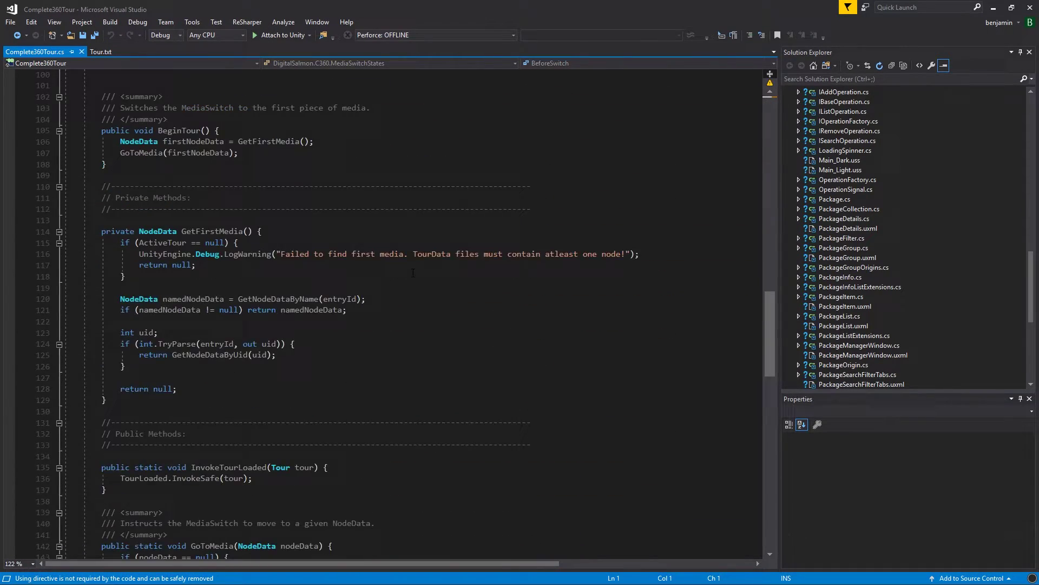
{"action": "scroll", "coordinate": [415, 271], "scroll_direction": "down", "scroll_amount": 11}
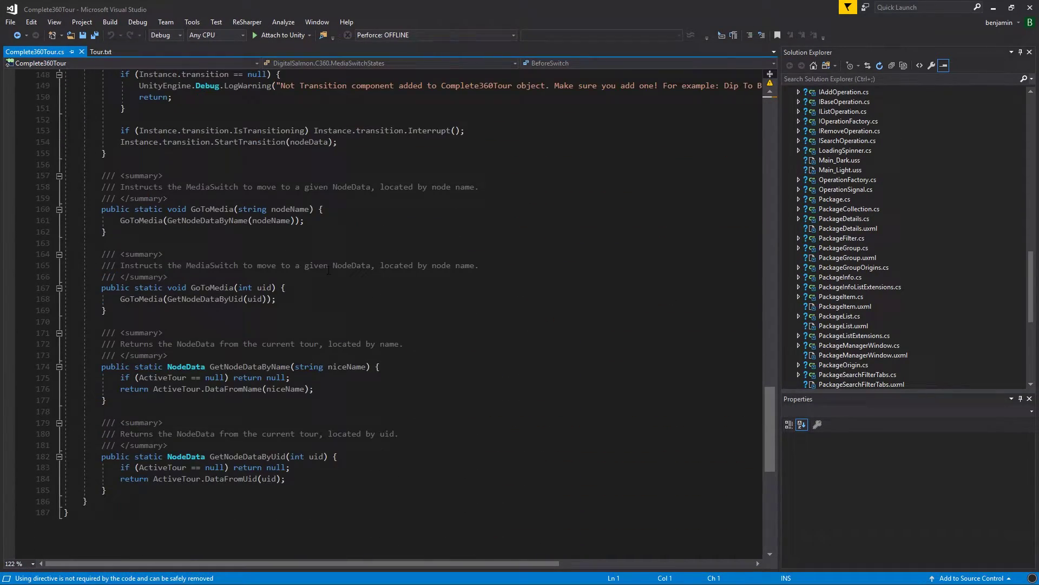
{"action": "scroll", "coordinate": [320, 269], "scroll_direction": "up", "scroll_amount": 20}
{"action": "scroll", "coordinate": [320, 270], "scroll_direction": "up", "scroll_amount": 19}
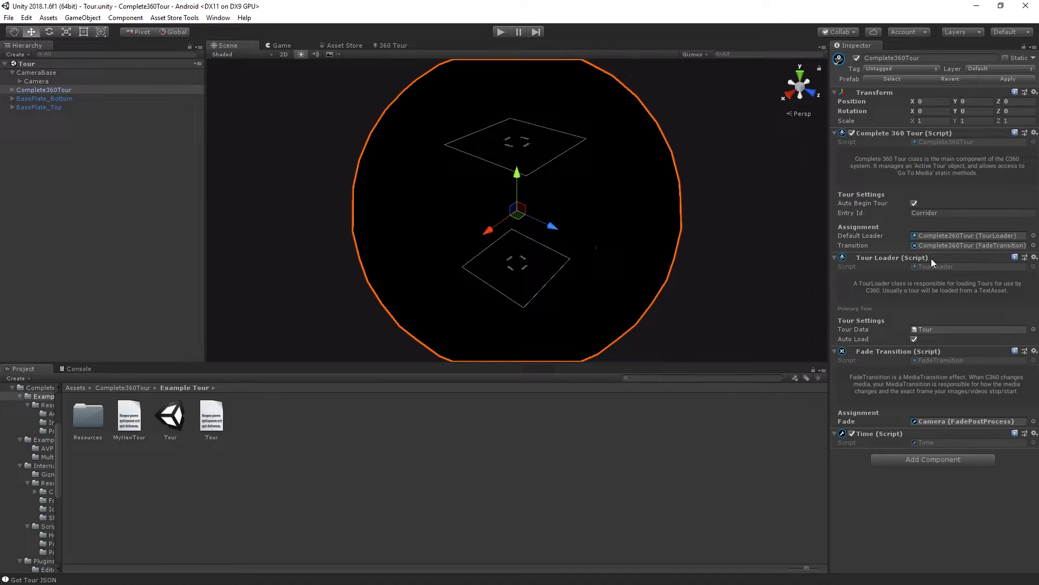
- Open the TourLoader script, go to TourResourceLocatorOverride's definition, then minimise Visual Studio
{"action": "left_click", "coordinate": [1034, 257]}
{"action": "left_click", "coordinate": [888, 368]}
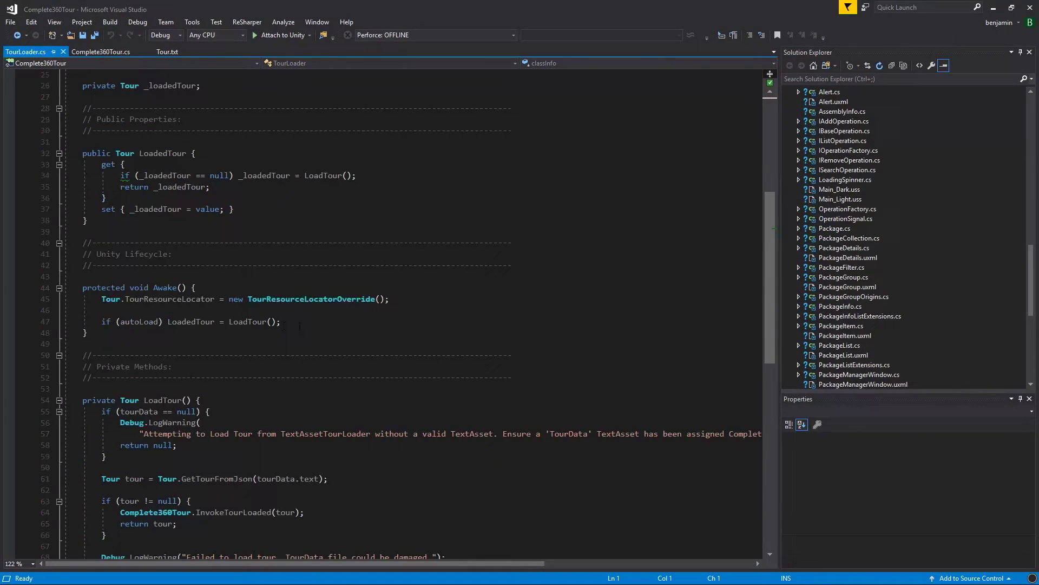
{"action": "double_click", "coordinate": [282, 299]}
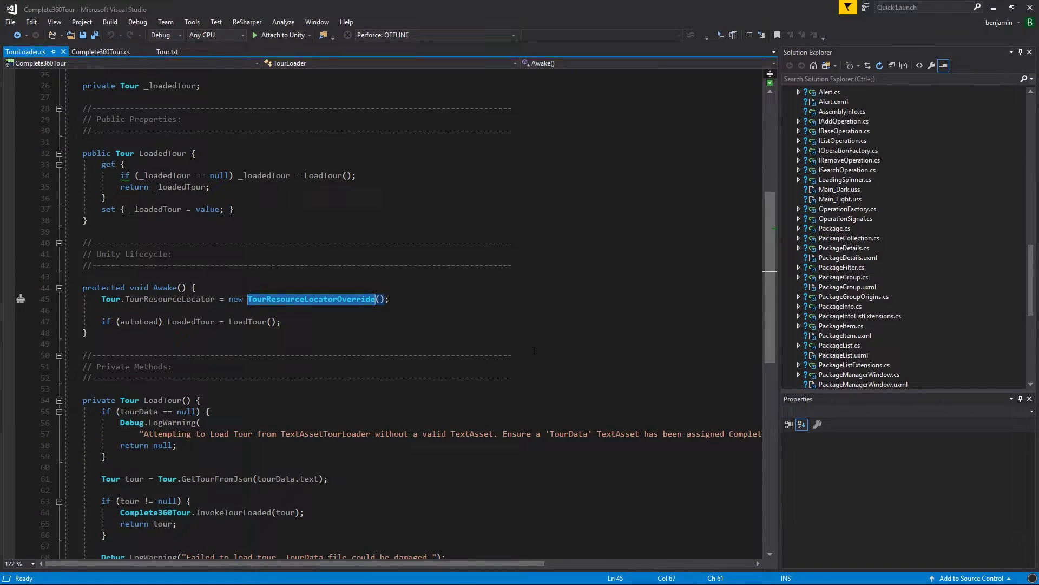
{"action": "left_click", "coordinate": [342, 300], "text": "ctrl"}
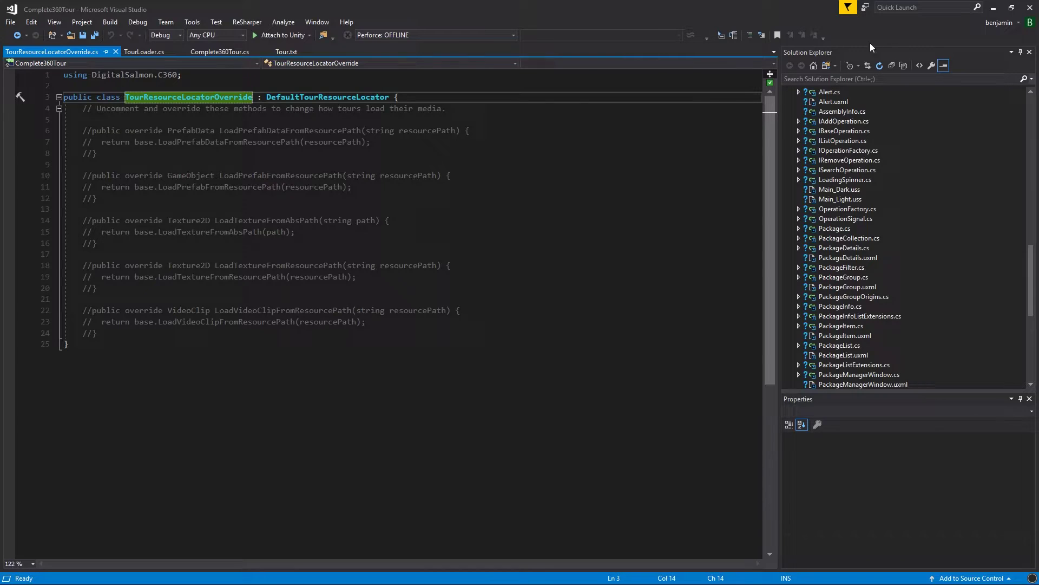
{"action": "left_click", "coordinate": [991, 13]}
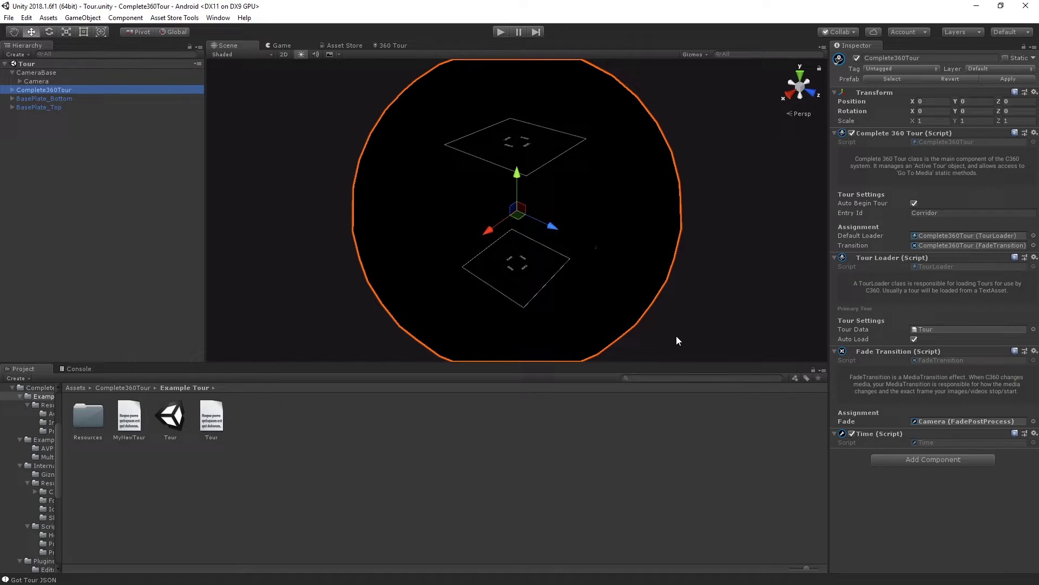
- Expand Complete360Tour and select MediaView to show its Media Surface through Video Player components
{"action": "key", "text": "Right"}
{"action": "left_click", "coordinate": [44, 100]}
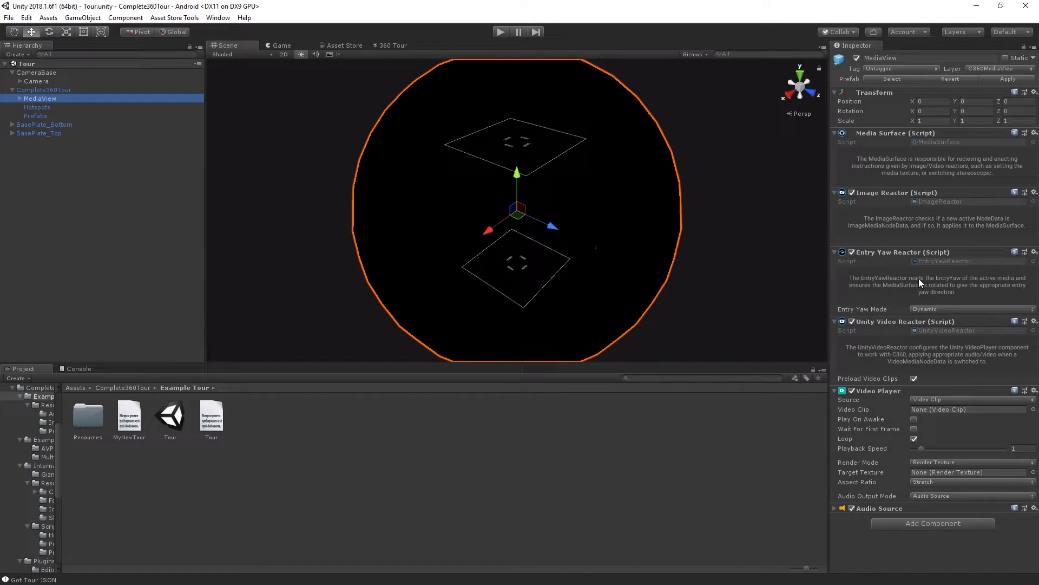
{"action": "left_click", "coordinate": [924, 308]}
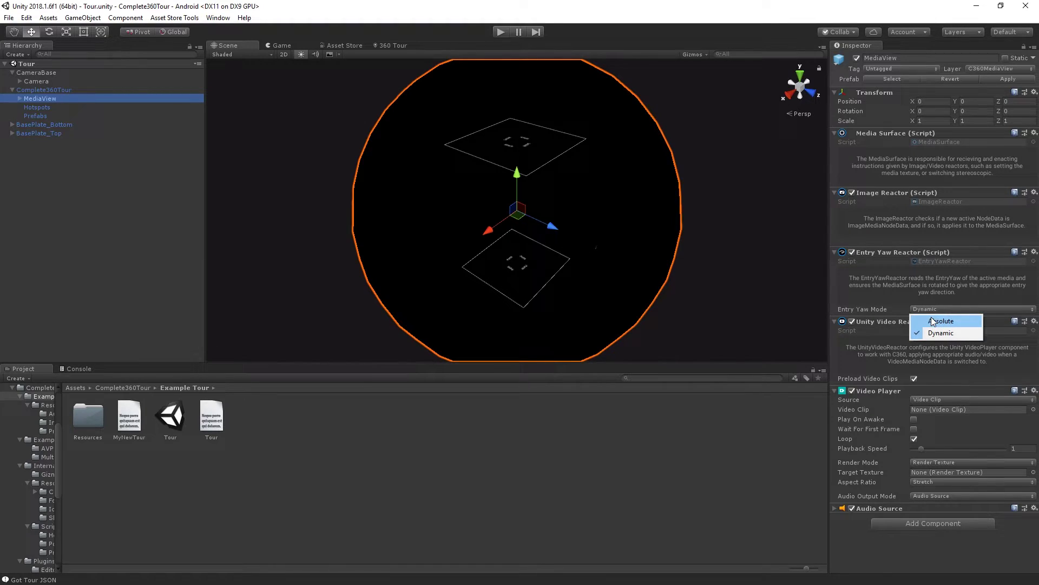
{"action": "left_click", "coordinate": [941, 322]}
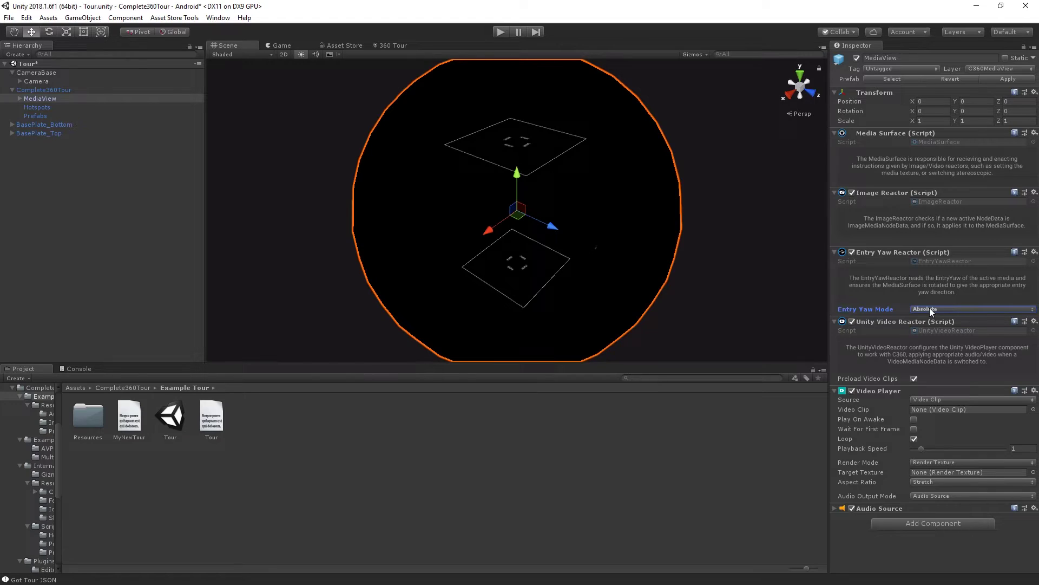
{"action": "left_click", "coordinate": [930, 308]}
{"action": "left_click", "coordinate": [935, 333]}
- Inspect the Hotspots and Prefabs objects' settings, ending on Hotspots
{"action": "left_click", "coordinate": [59, 98]}
{"action": "left_click", "coordinate": [50, 109]}
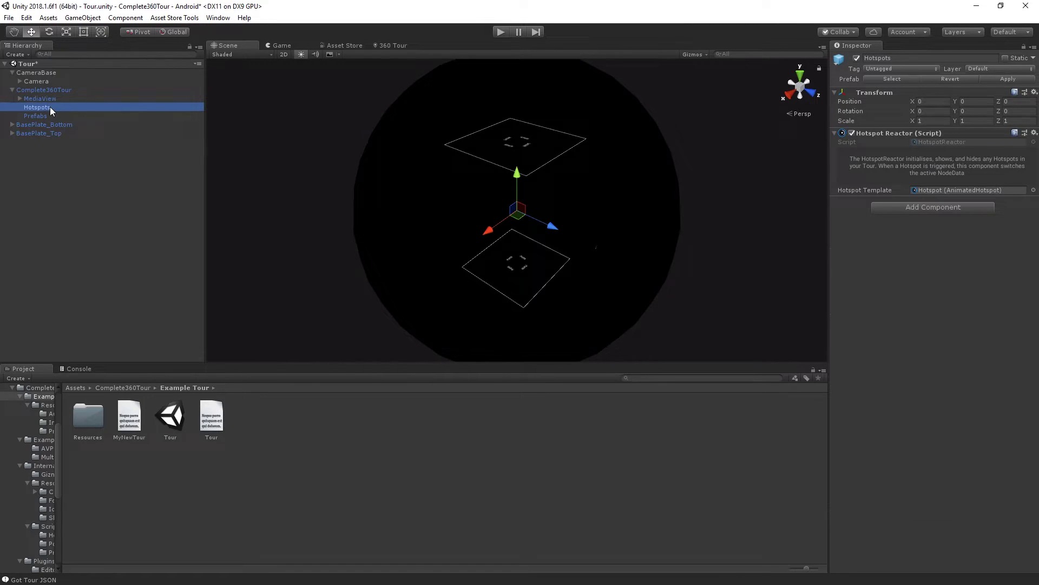
{"action": "left_click", "coordinate": [49, 115]}
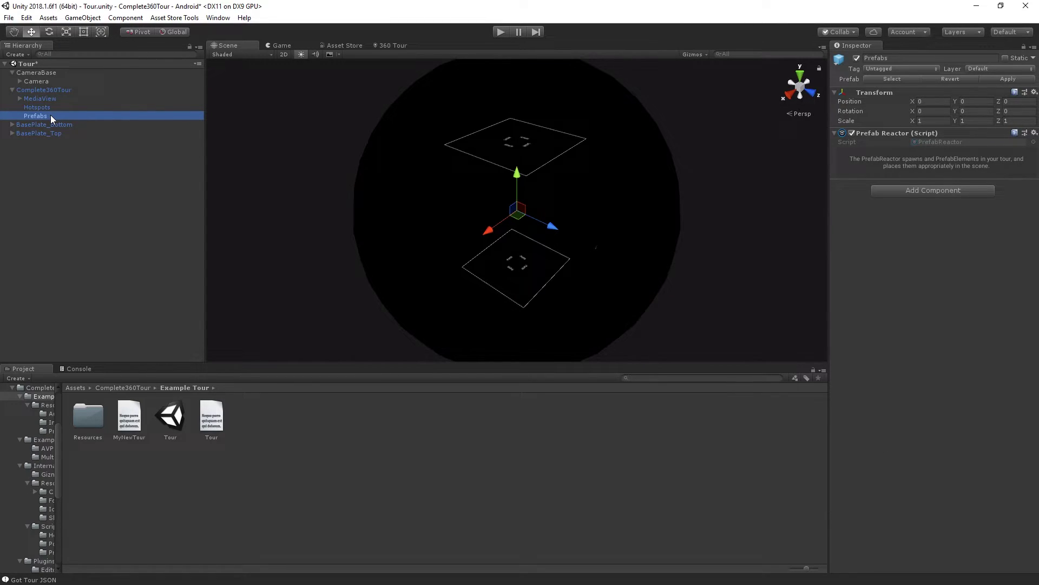
{"action": "key", "text": "Up"}
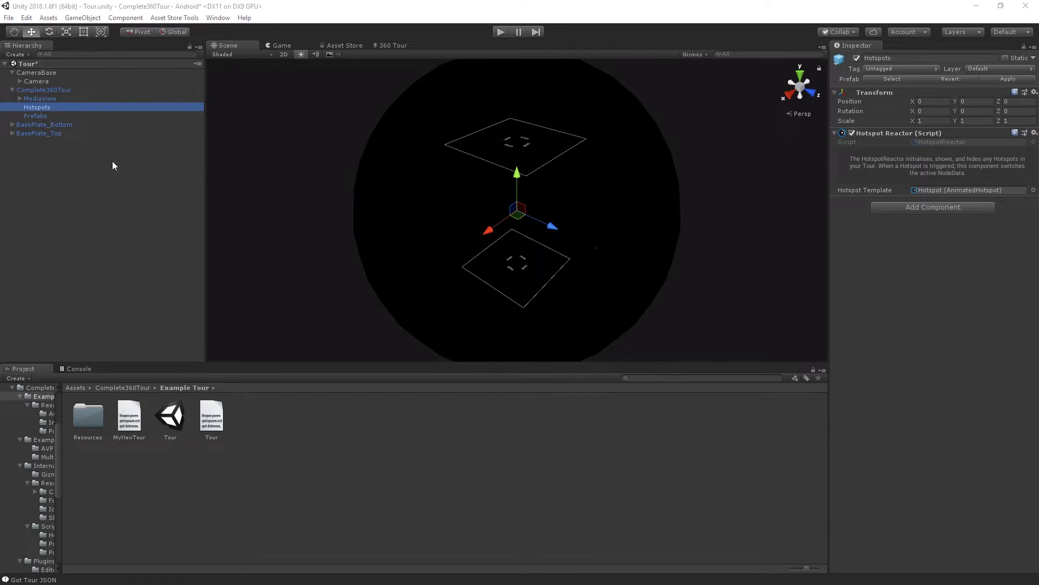
- Place a Hotspot prefab instance in the scene, inspect its Mesh child, then undo it
{"action": "left_click", "coordinate": [941, 191]}
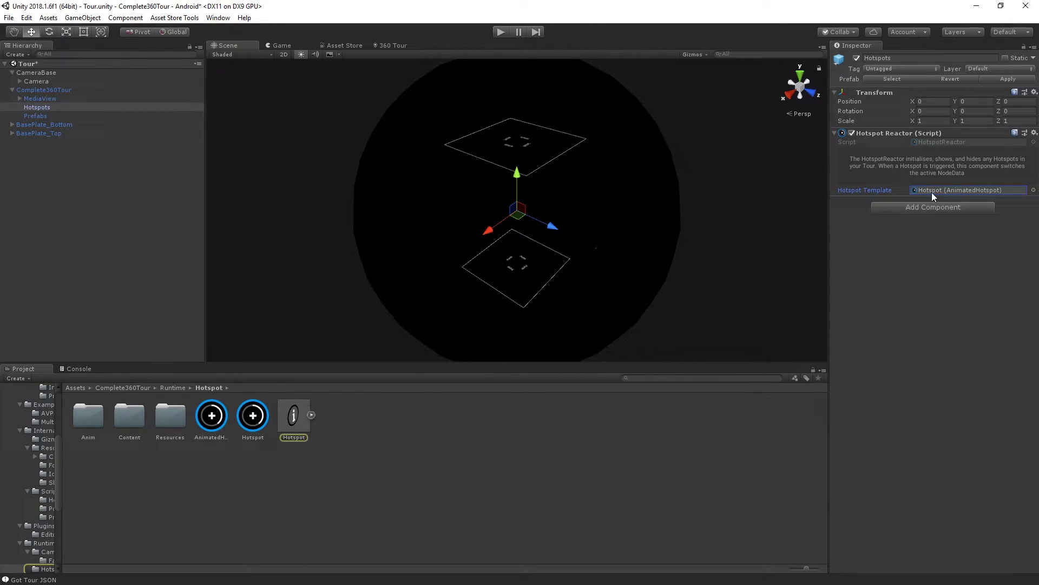
{"action": "left_click", "coordinate": [291, 427]}
{"action": "left_click_drag", "start_coordinate": [105, 256], "coordinate": [113, 272]}
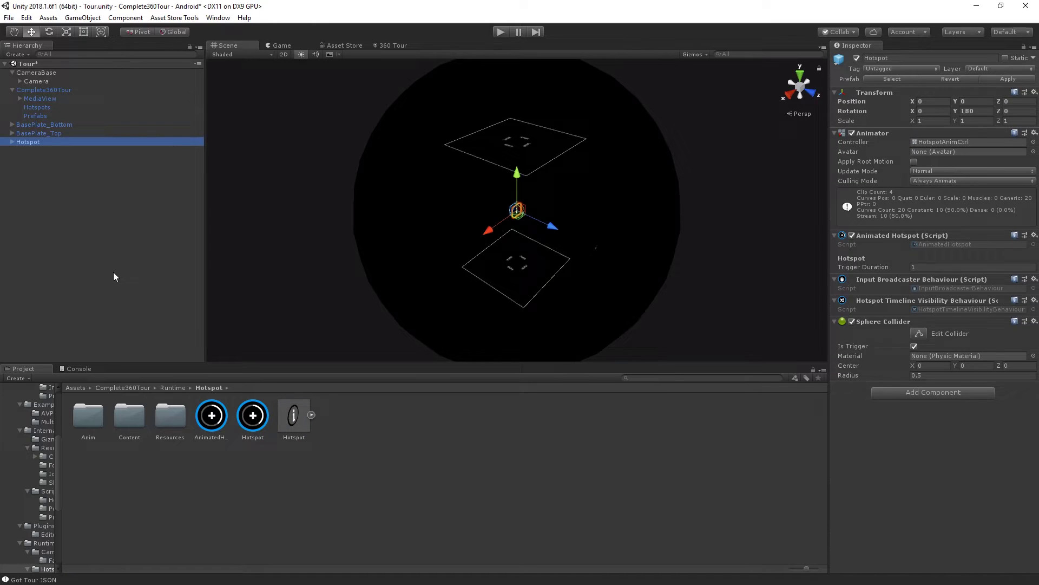
{"action": "left_click", "coordinate": [12, 142]}
{"action": "left_click", "coordinate": [26, 151]}
{"action": "left_click", "coordinate": [33, 142]}
{"action": "left_click", "coordinate": [1008, 79]}
{"action": "key", "text": "ctrl+z"}
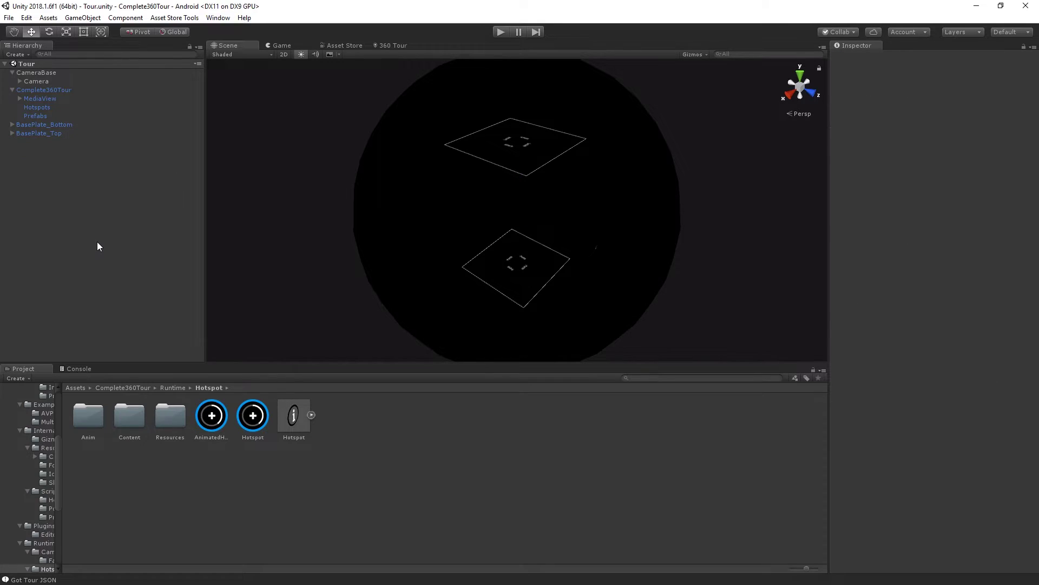
- Reduce BasePlate_Top's Base Plate Size from 0.5 to about 0.484
{"action": "left_click", "coordinate": [56, 122]}
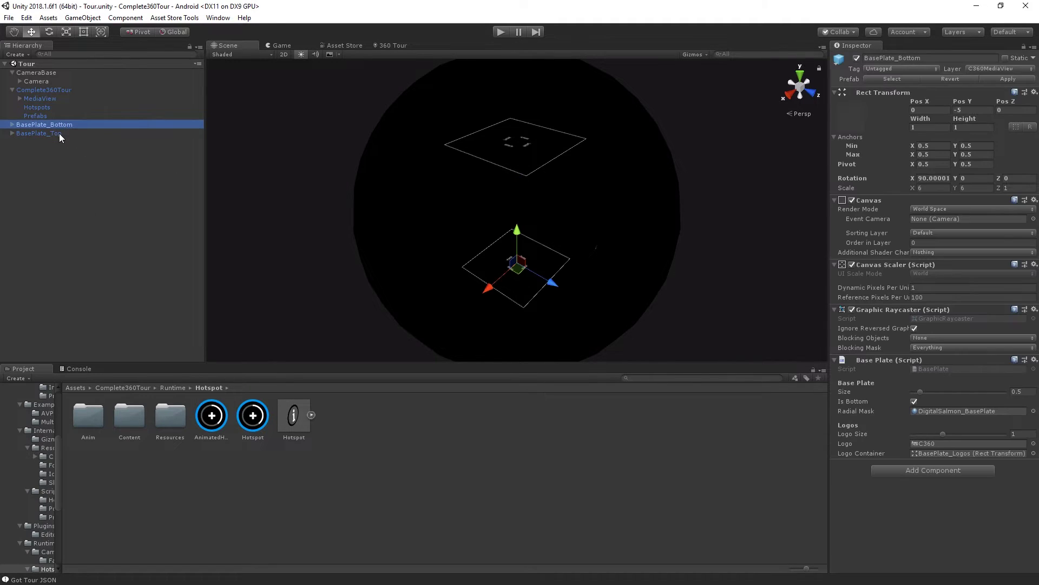
{"action": "left_click", "coordinate": [59, 133]}
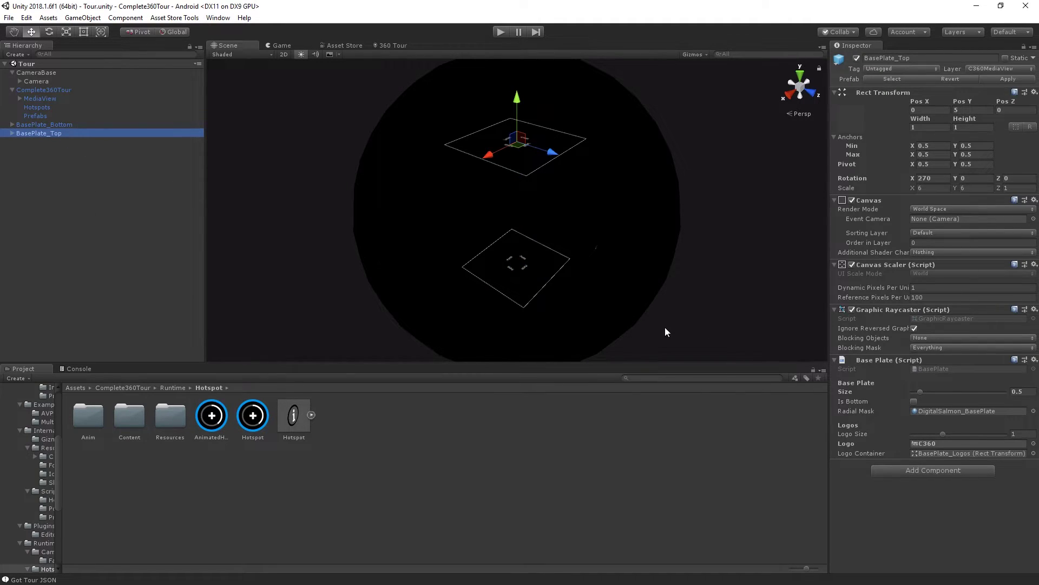
{"action": "left_click", "coordinate": [921, 391]}
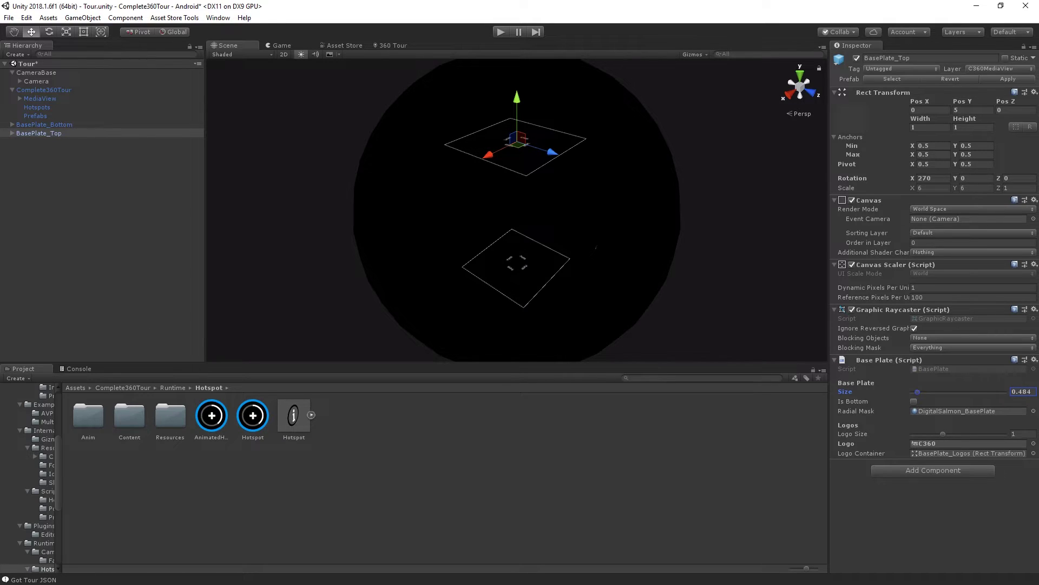
{"action": "left_click", "coordinate": [86, 230]}
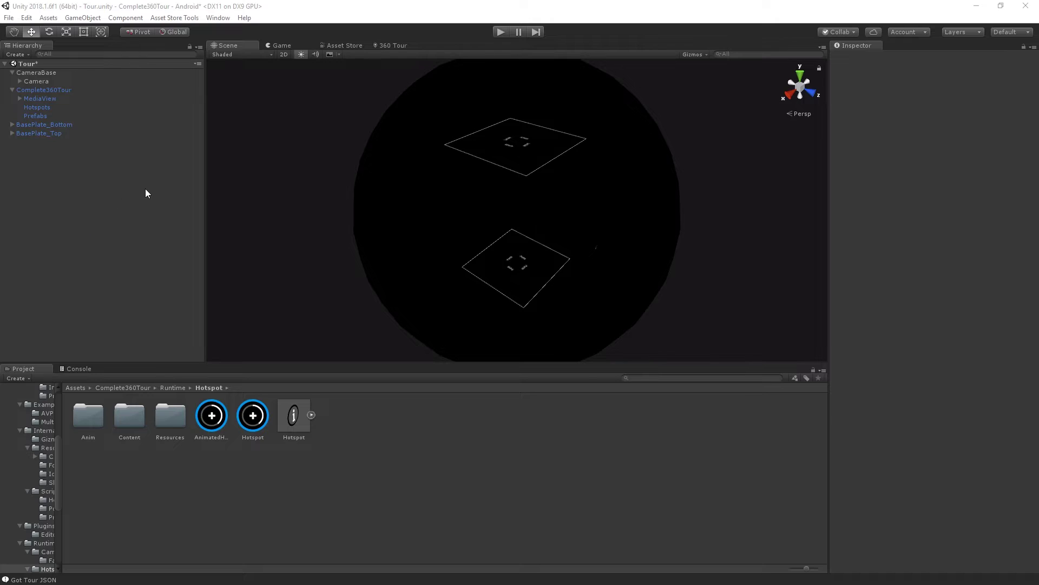
- Select the Camera under CameraBase and expand its Mouse, Swipe and Gyro Look details
{"action": "left_click", "coordinate": [54, 73]}
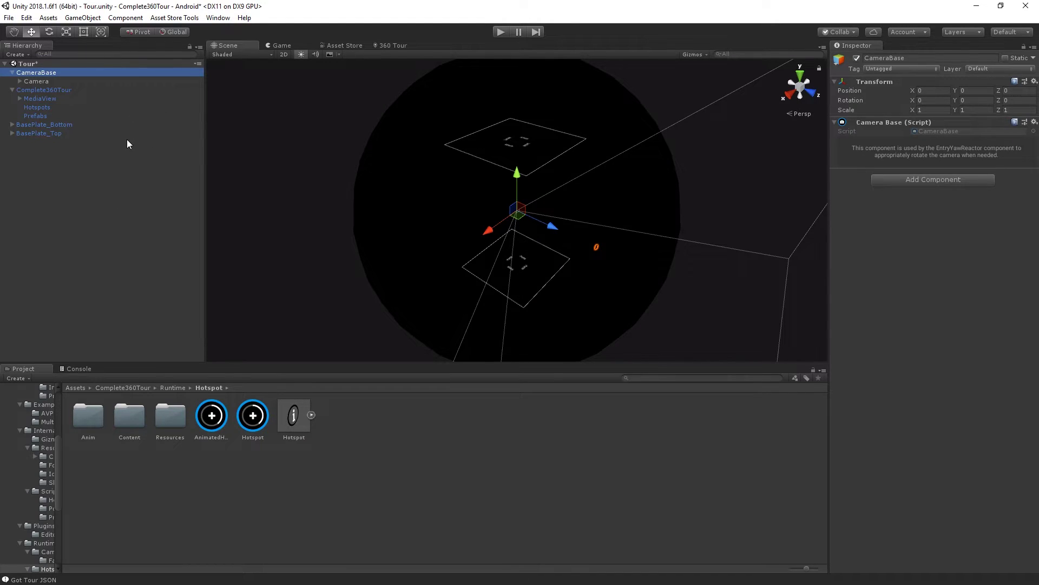
{"action": "left_click", "coordinate": [39, 82]}
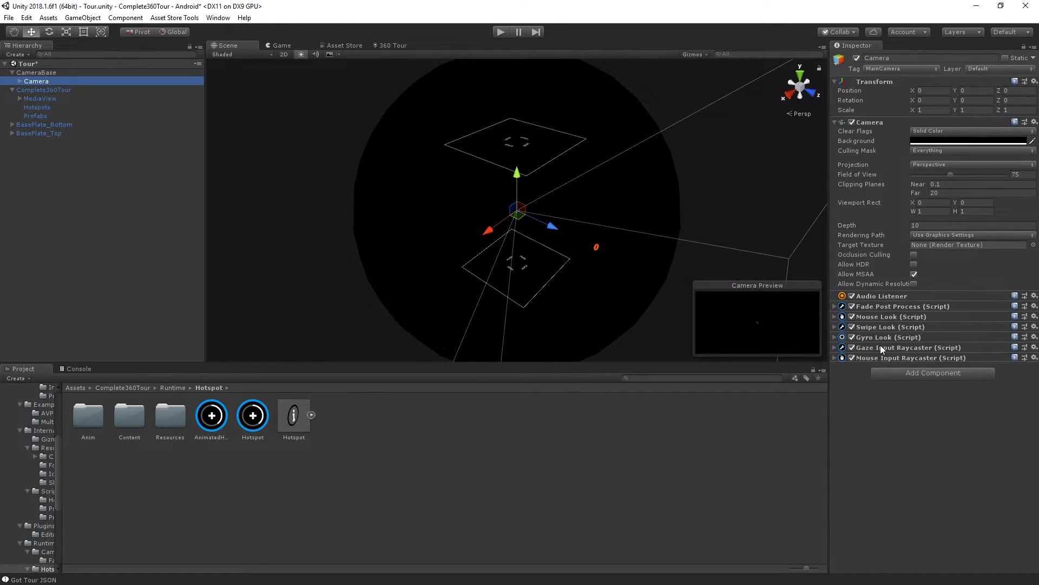
{"action": "left_click", "coordinate": [834, 337]}
{"action": "left_click", "coordinate": [834, 327]}
{"action": "left_click", "coordinate": [833, 318]}
{"action": "scroll", "coordinate": [849, 324], "scroll_direction": "down", "scroll_amount": 2}
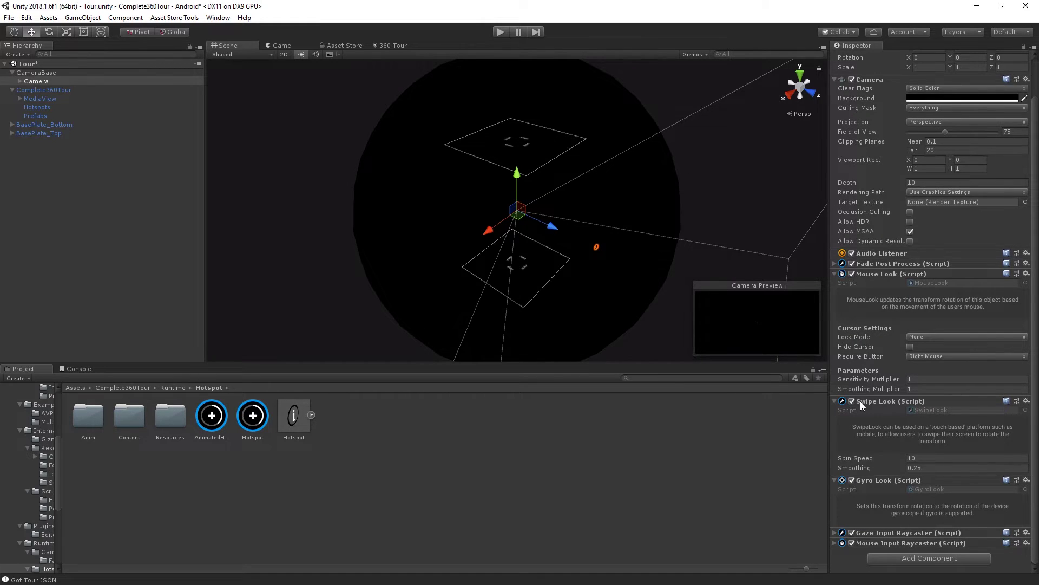
- Turn off the Camera's Mouse Look and Gyro Look components
{"action": "left_click", "coordinate": [853, 480]}
{"action": "right_click", "coordinate": [874, 480]}
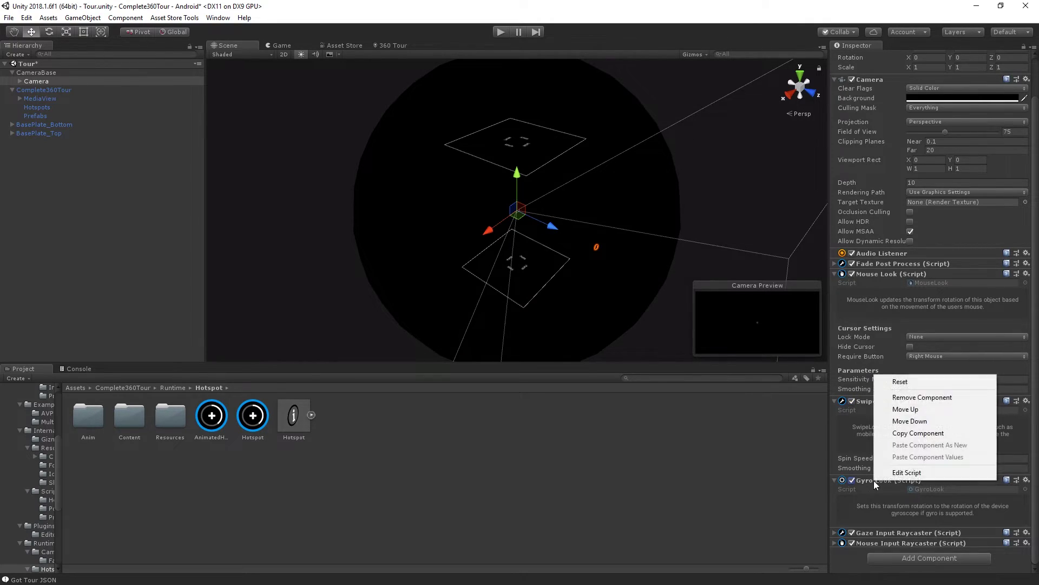
{"action": "left_click", "coordinate": [868, 482]}
{"action": "scroll", "coordinate": [867, 483], "scroll_direction": "up", "scroll_amount": 3}
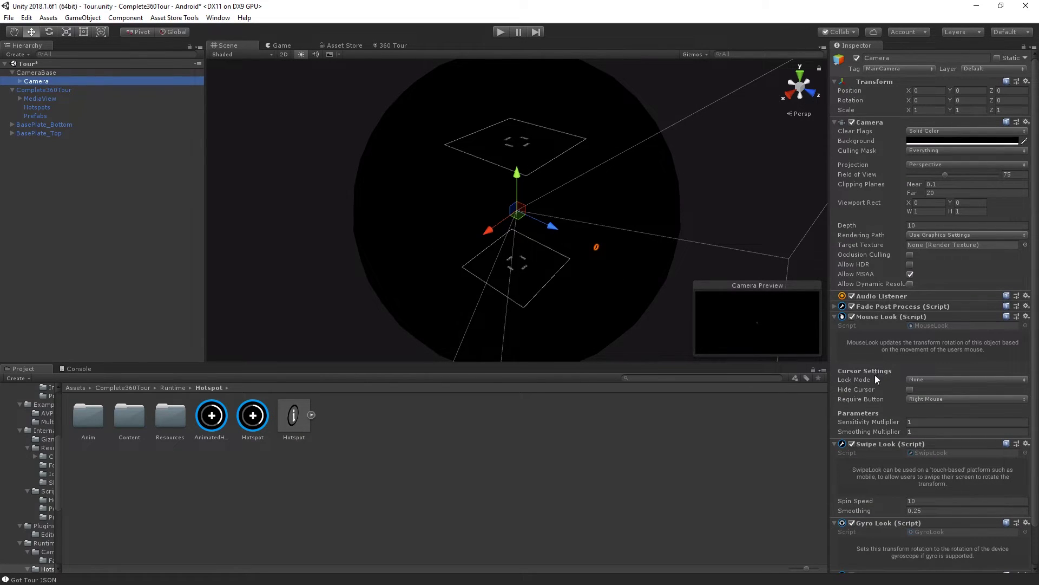
{"action": "scroll", "coordinate": [901, 445], "scroll_direction": "down", "scroll_amount": 2}
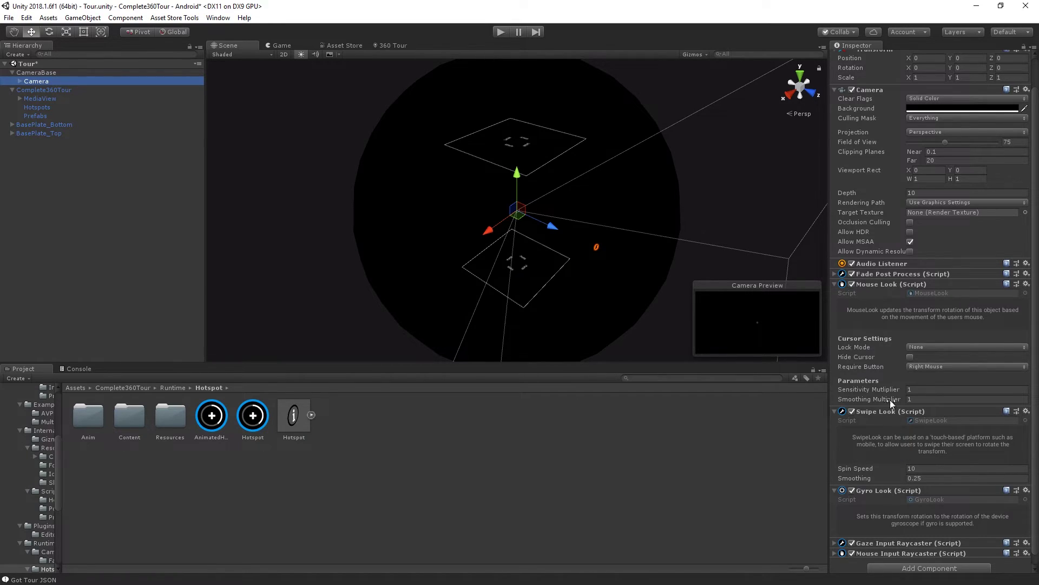
{"action": "left_click", "coordinate": [853, 284]}
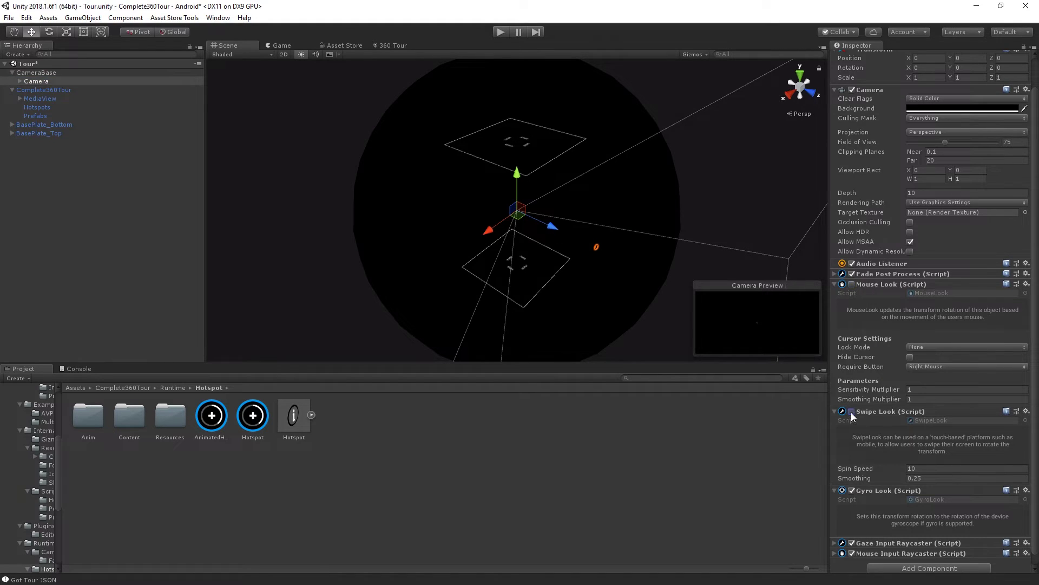
{"action": "left_click", "coordinate": [852, 490]}
- Review the Camera's raycaster and Fade Post Process details, then view the FADE | ScreenFX store gallery
{"action": "left_click", "coordinate": [835, 411]}
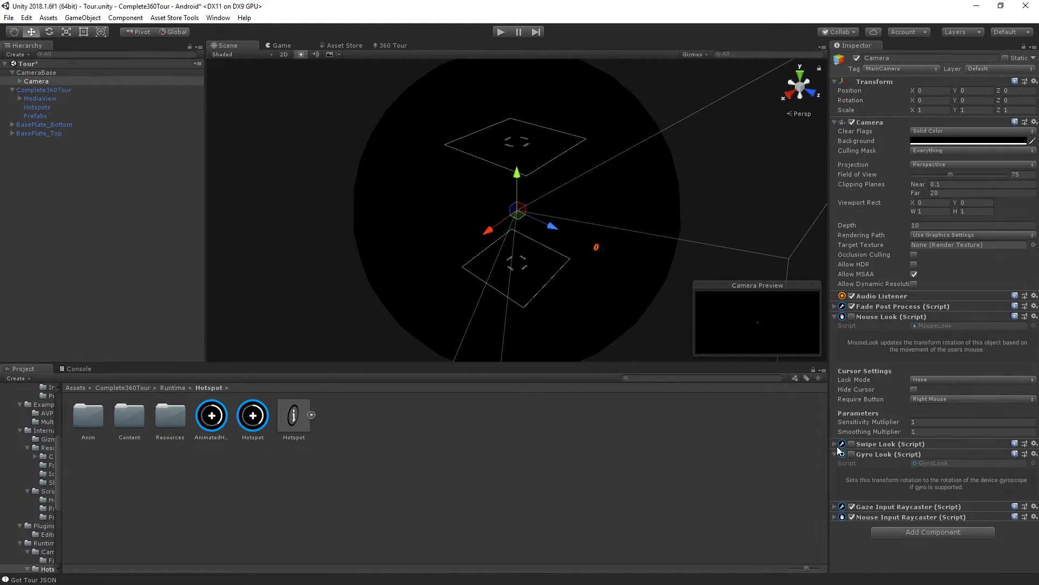
{"action": "left_click", "coordinate": [835, 317]}
{"action": "left_click", "coordinate": [835, 347]}
{"action": "left_click", "coordinate": [835, 399]}
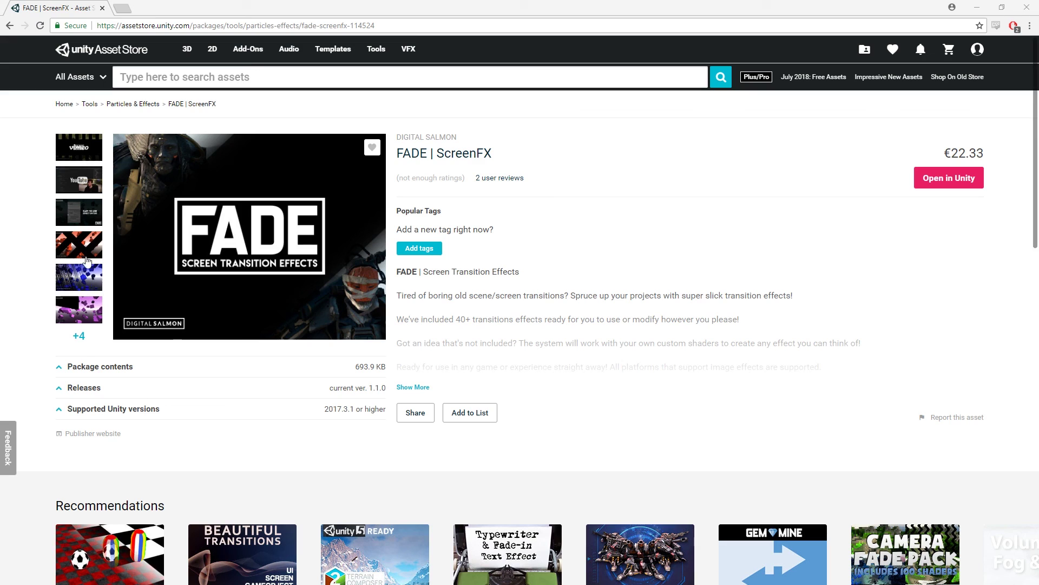
{"action": "left_click", "coordinate": [84, 250]}
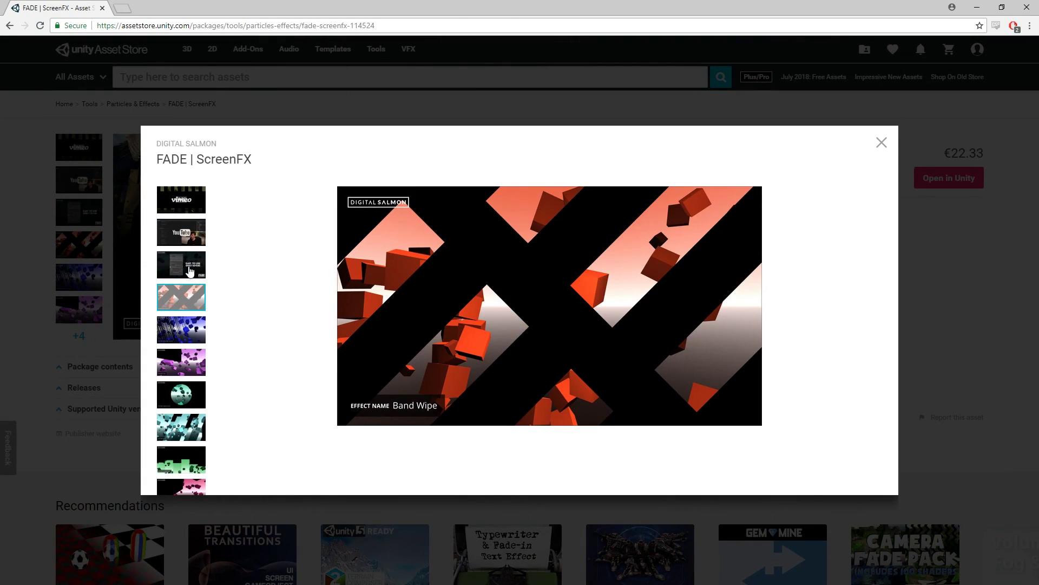